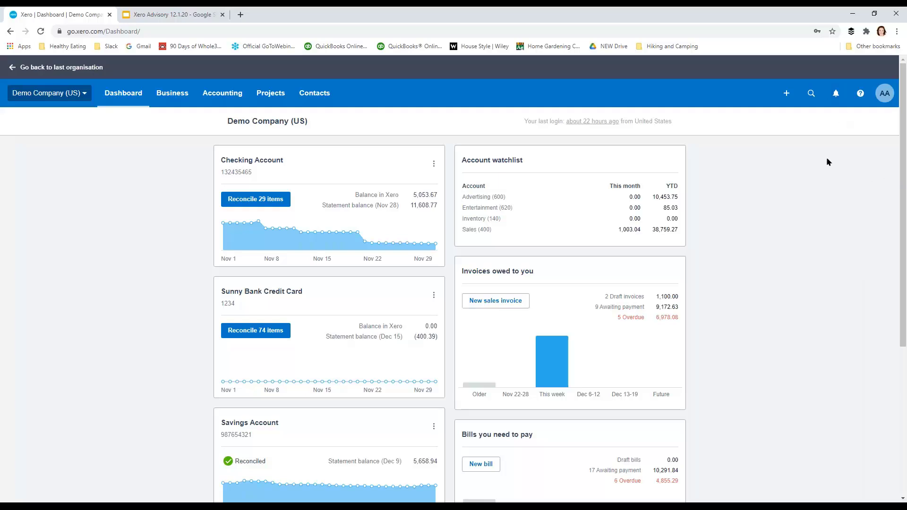
Increase the browser's page zoom by two levels for the company dashboard
click(897, 32)
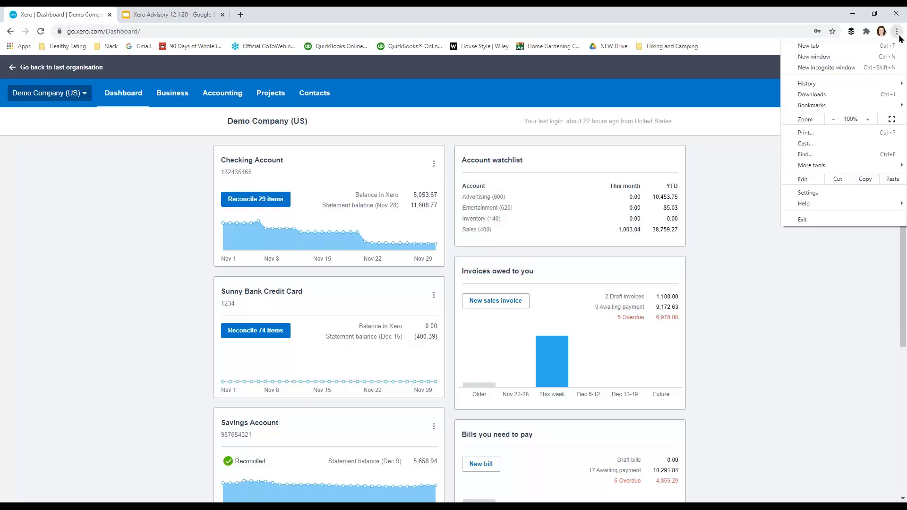
click(868, 120)
click(868, 120)
click(819, 293)
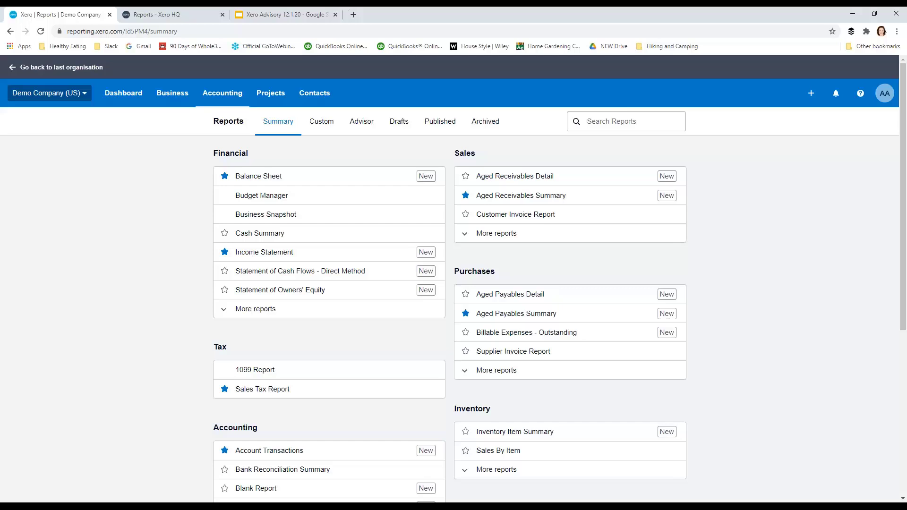
Open the Budget Manager from the reports list and review which budgets are available for selection
click(302, 197)
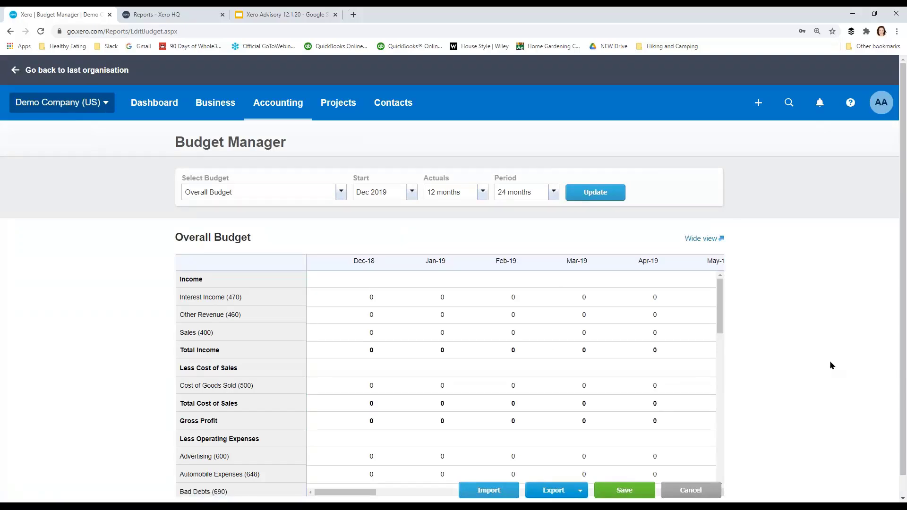
click(341, 192)
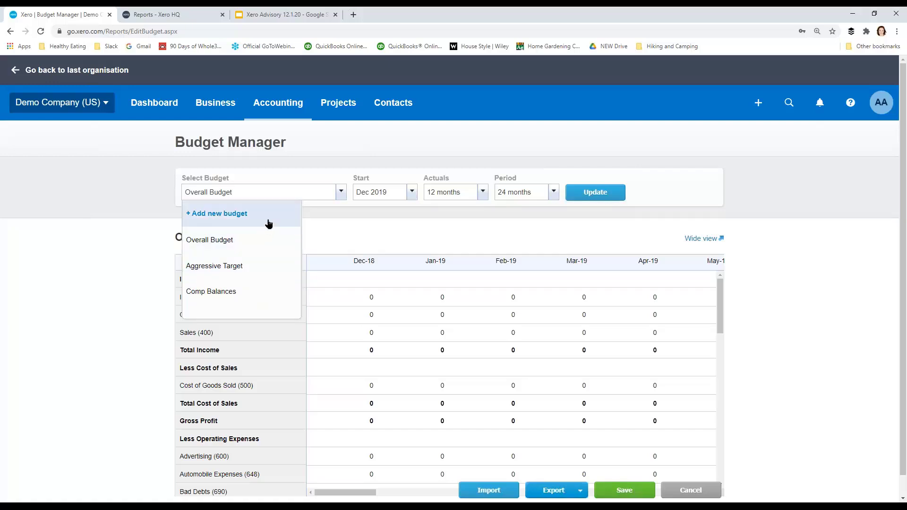
click(131, 232)
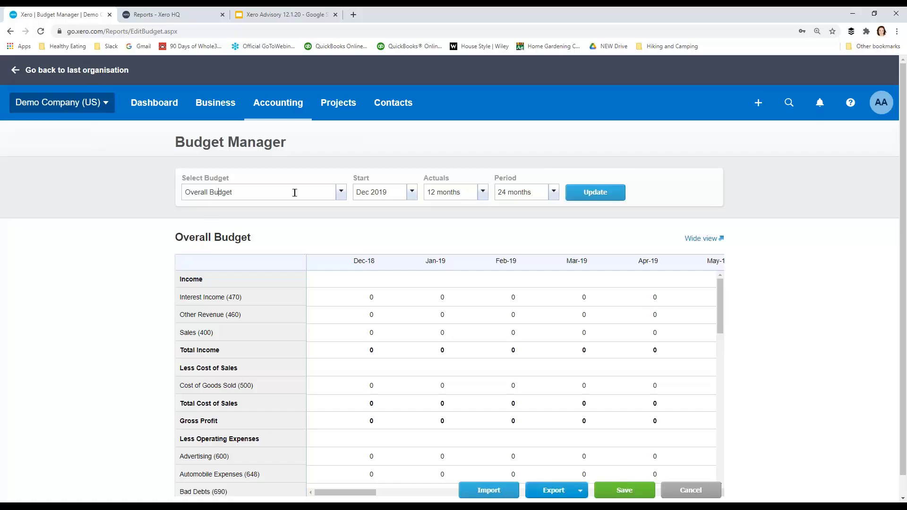
click(342, 193)
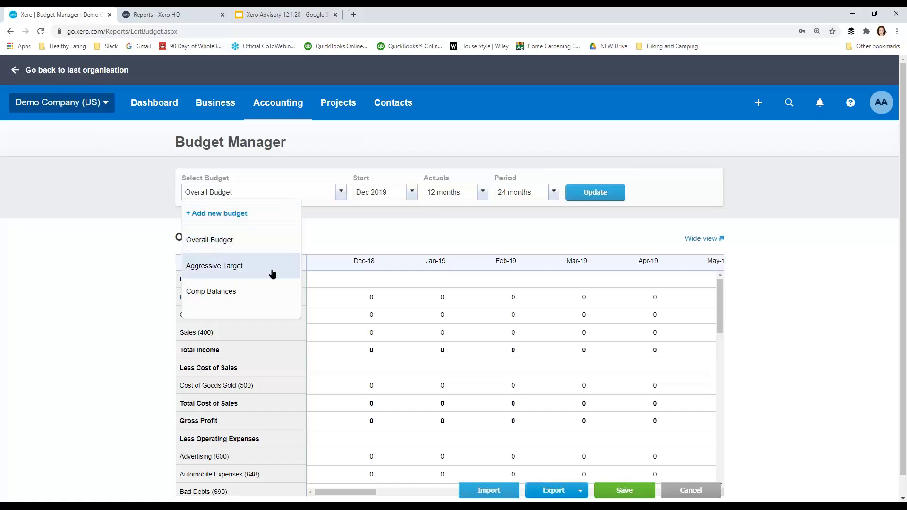
click(710, 220)
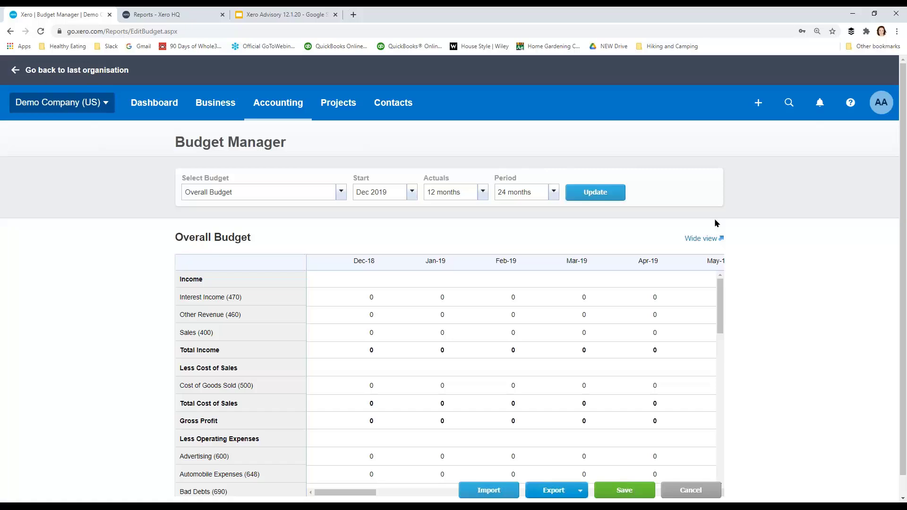
Look at the formula options for the Dec-19 Interest Income amount in the Overall Budget and leave without applying any
scroll(771, 287, down, 1)
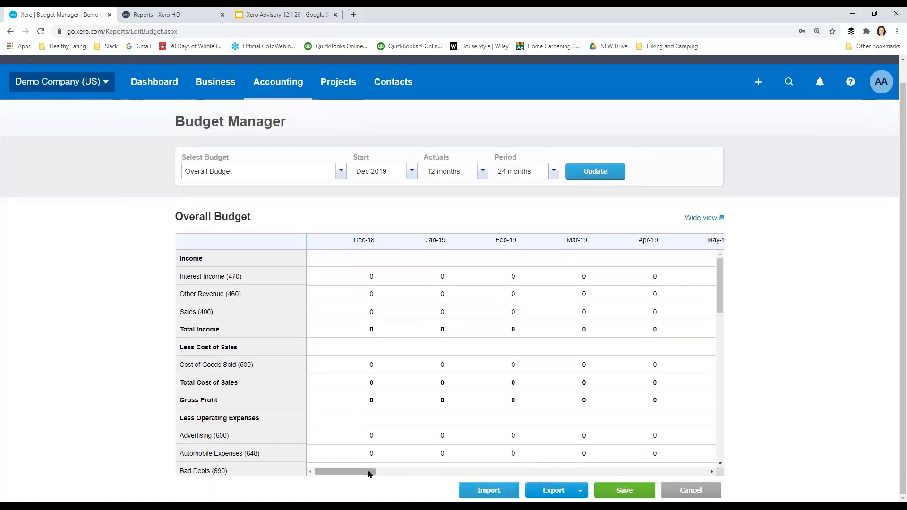
drag(557, 471, 483, 475)
click(399, 277)
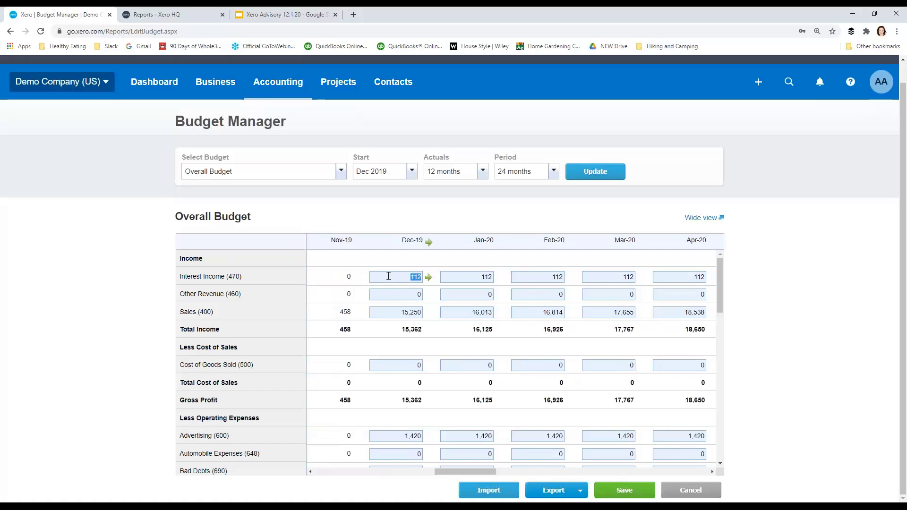
click(429, 278)
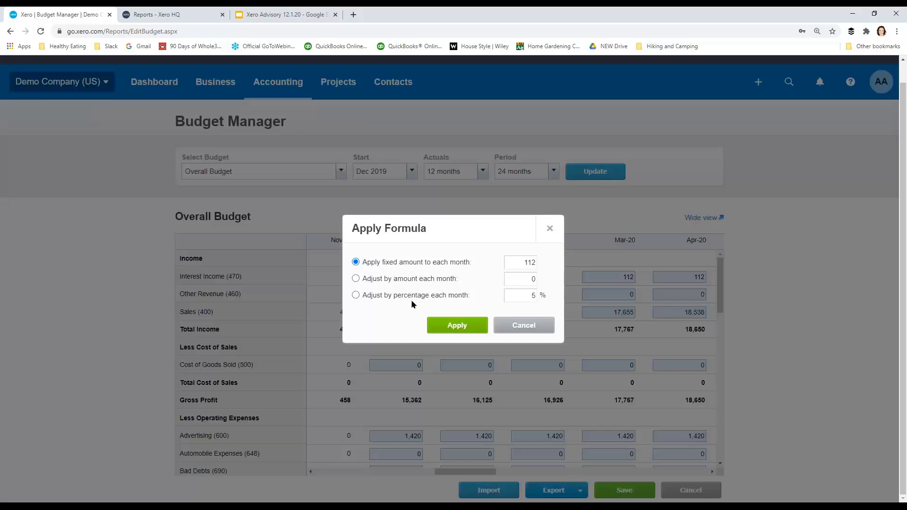
click(518, 326)
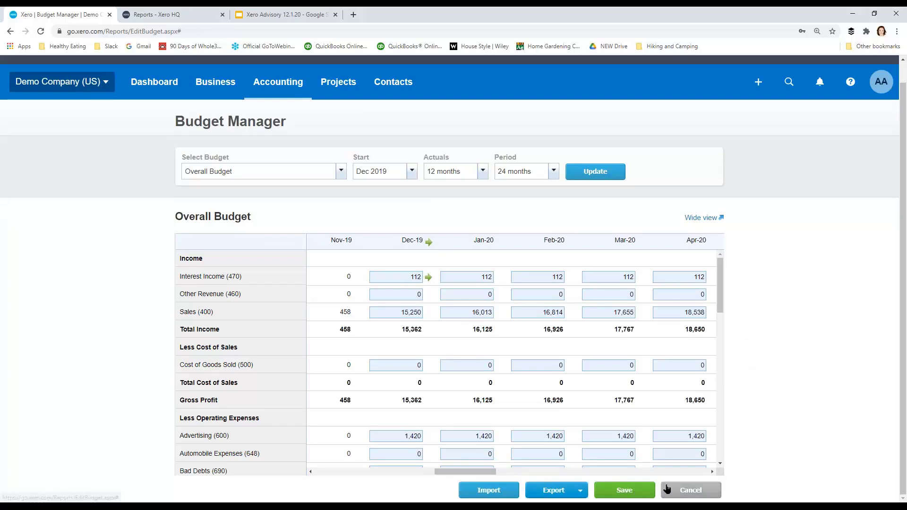
Switch to the Aggressive Target budget, check its Nov-20 and Dec-20 Sales amounts, and save the budget
click(341, 171)
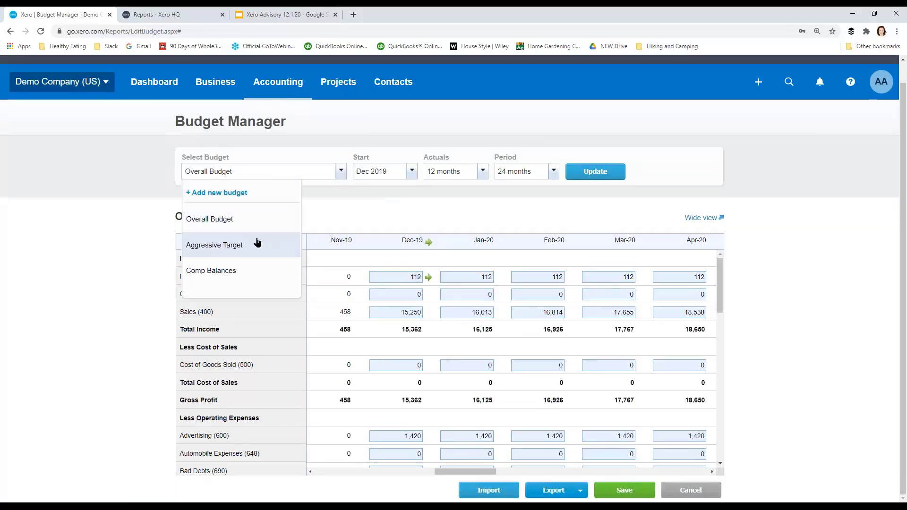
click(257, 240)
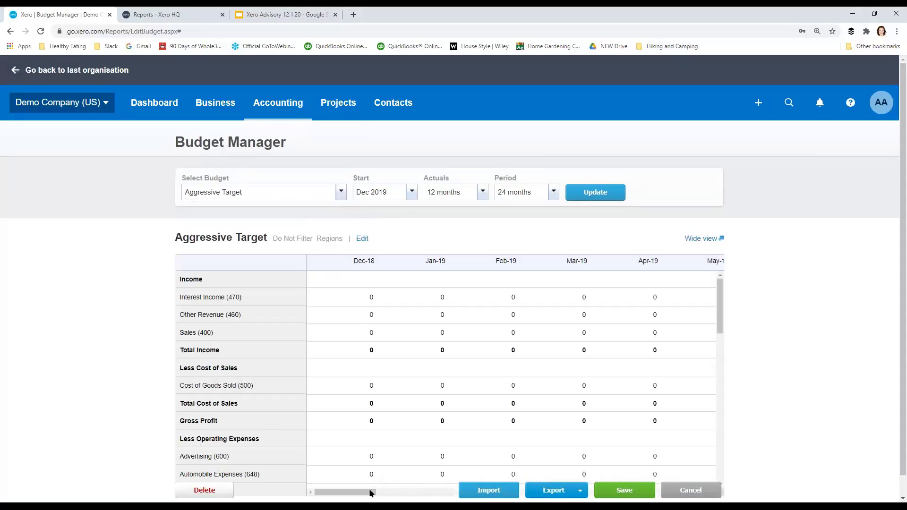
scroll(545, 343, down, 2)
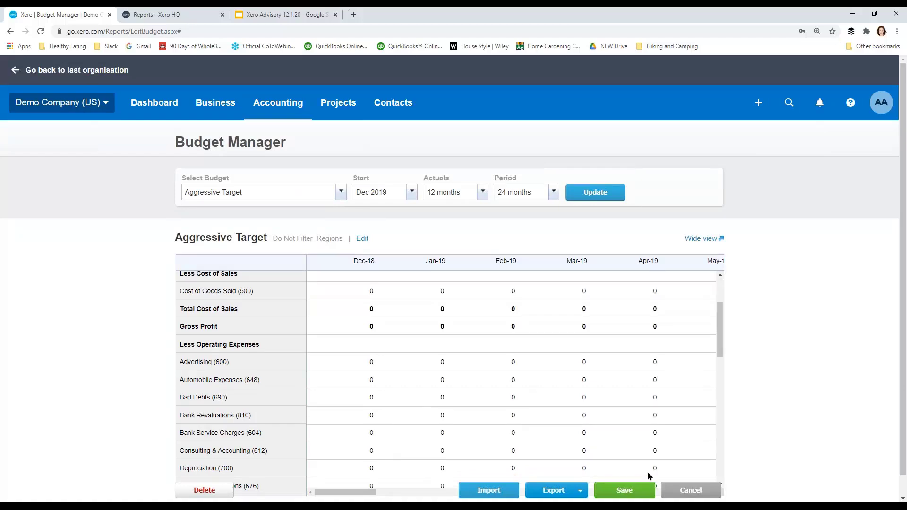
drag(645, 475, 718, 489)
scroll(901, 289, down, 1)
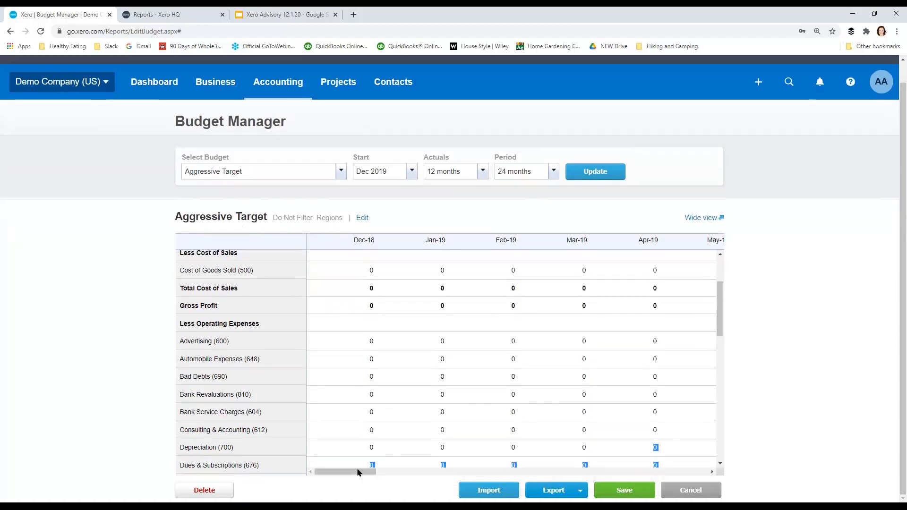
drag(354, 468, 595, 470)
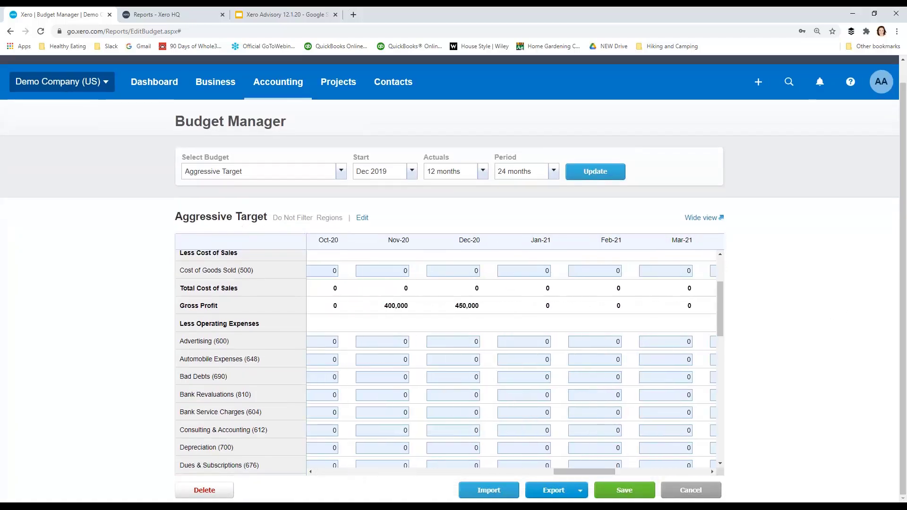
scroll(422, 322, up, 2)
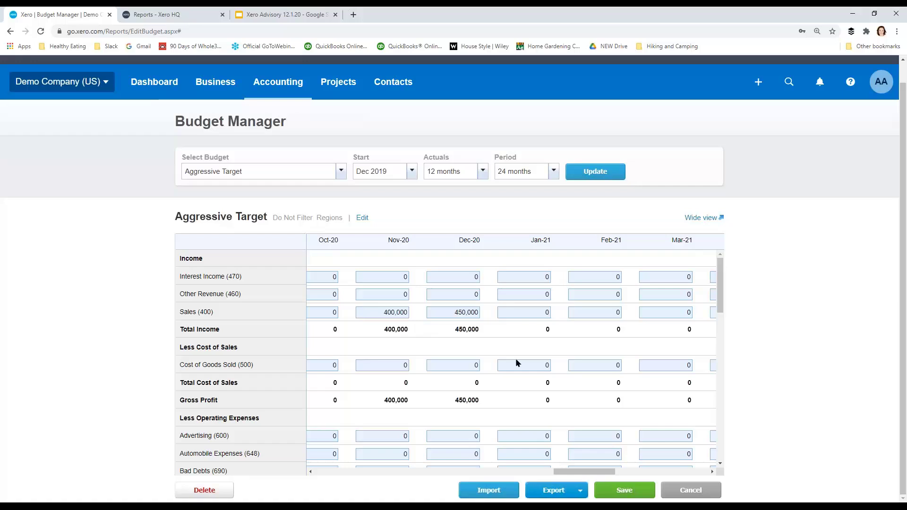
click(616, 493)
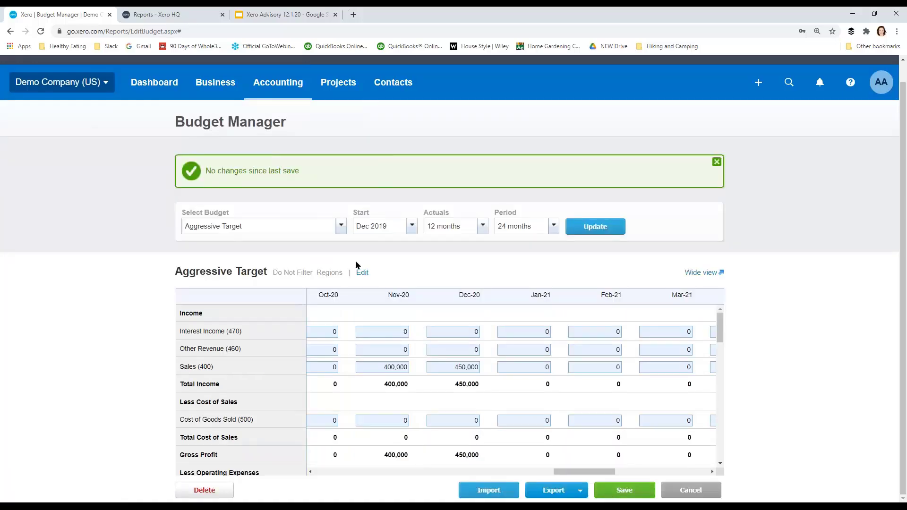
Run the Income Statement report with the date range set to This Month, Dec 1 to Dec 31, 2020
click(272, 90)
click(274, 145)
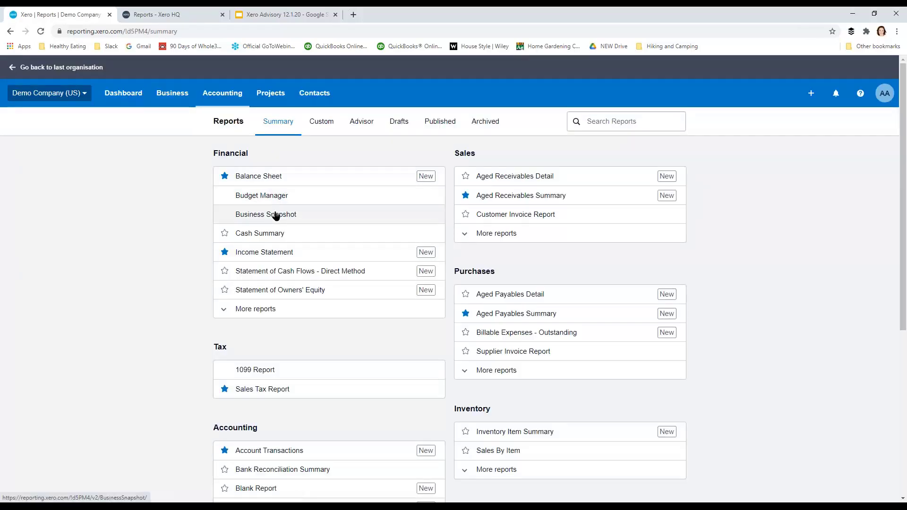
click(276, 255)
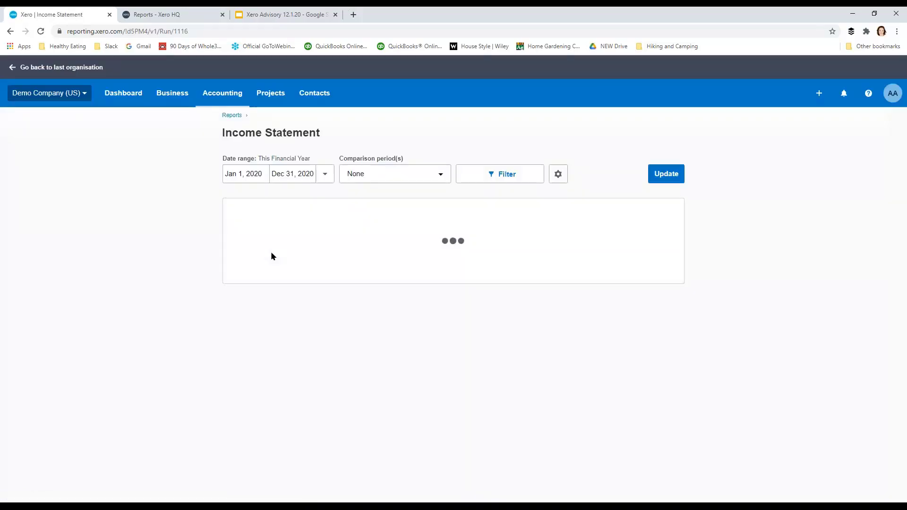
click(321, 174)
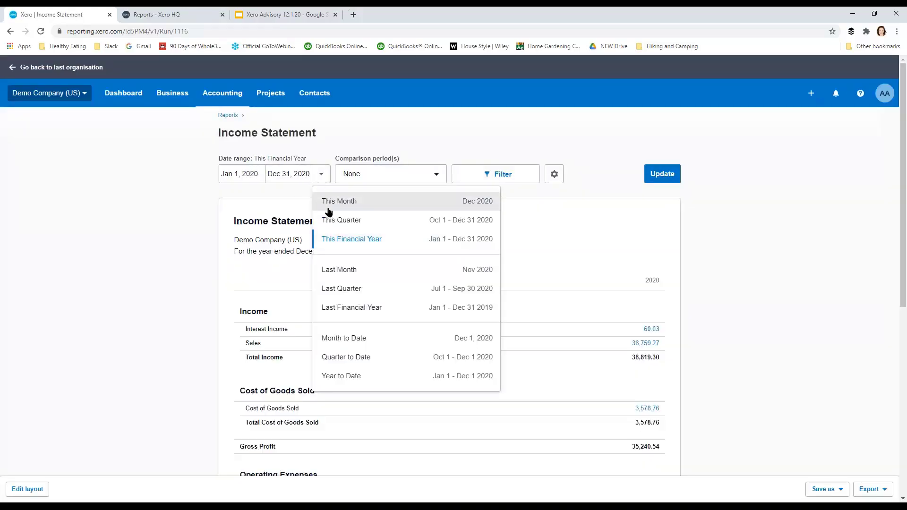
click(395, 209)
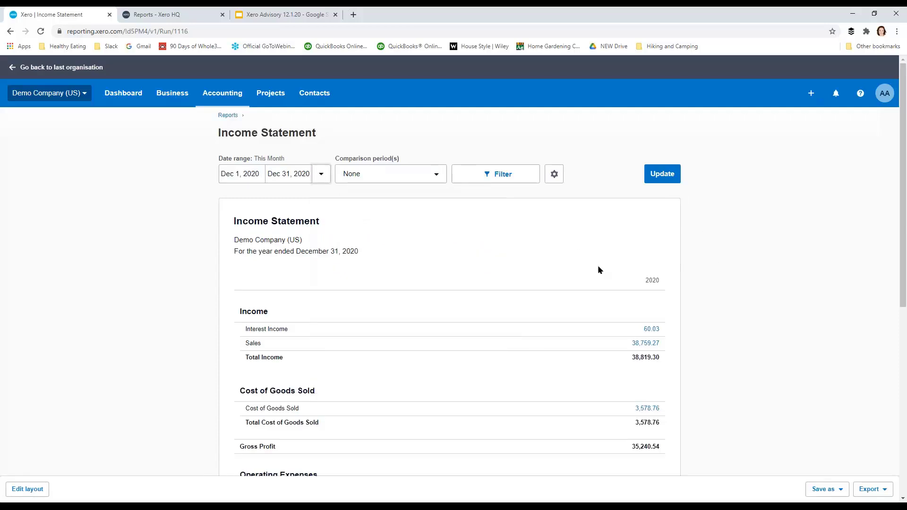
click(661, 173)
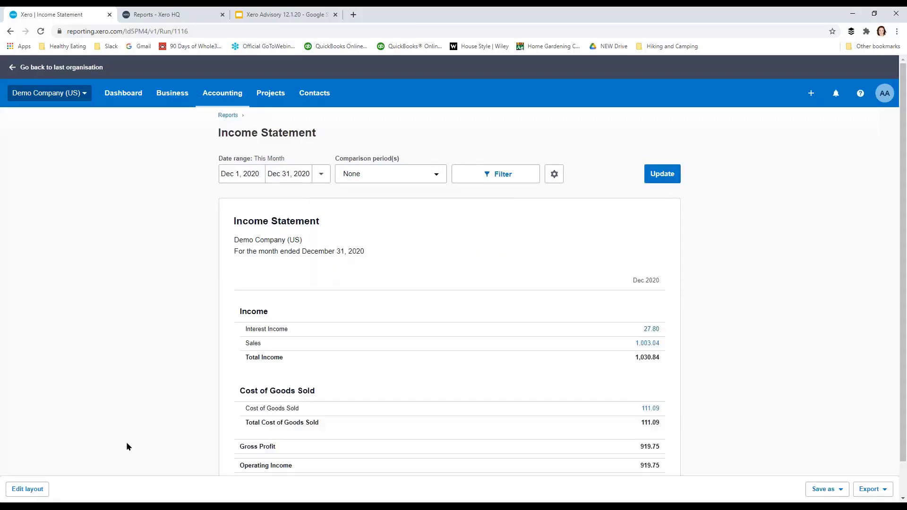
Edit the Income Statement layout, discarding the old unsaved changes and adding a December 2020 budget column based on Aggressive Target
click(18, 491)
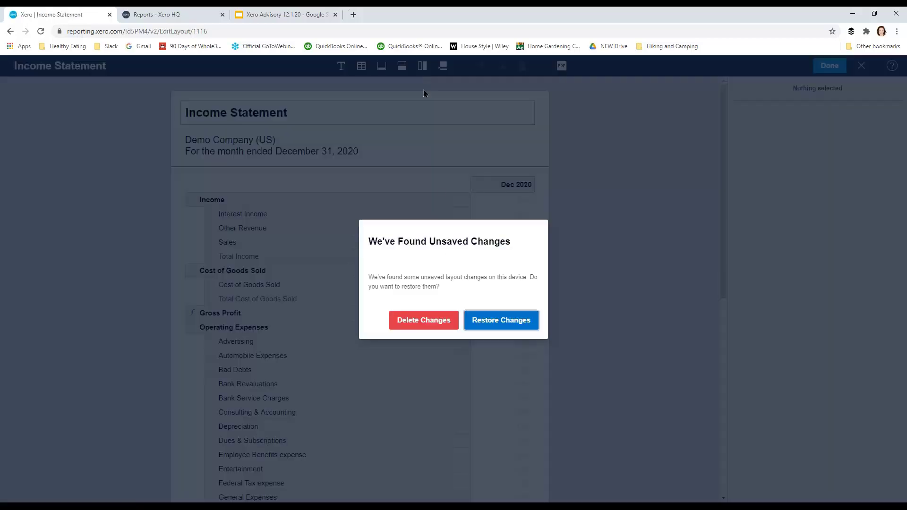
click(430, 320)
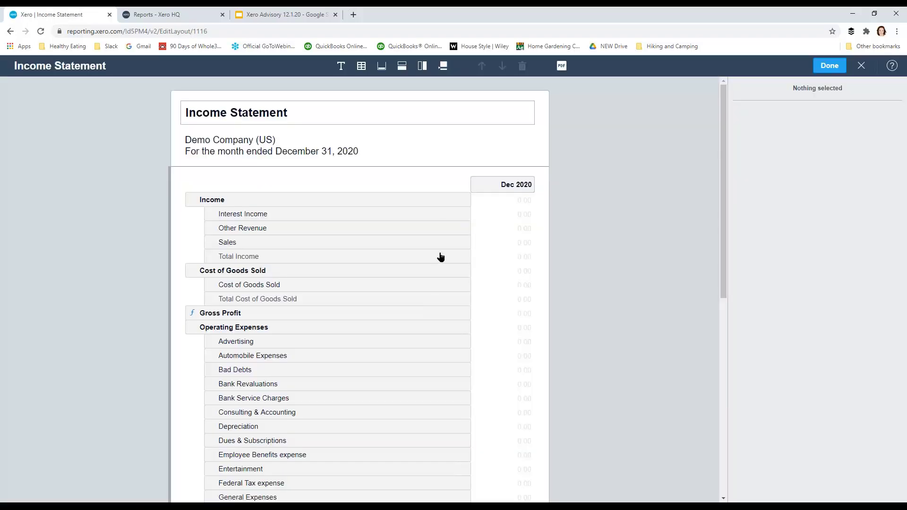
click(443, 66)
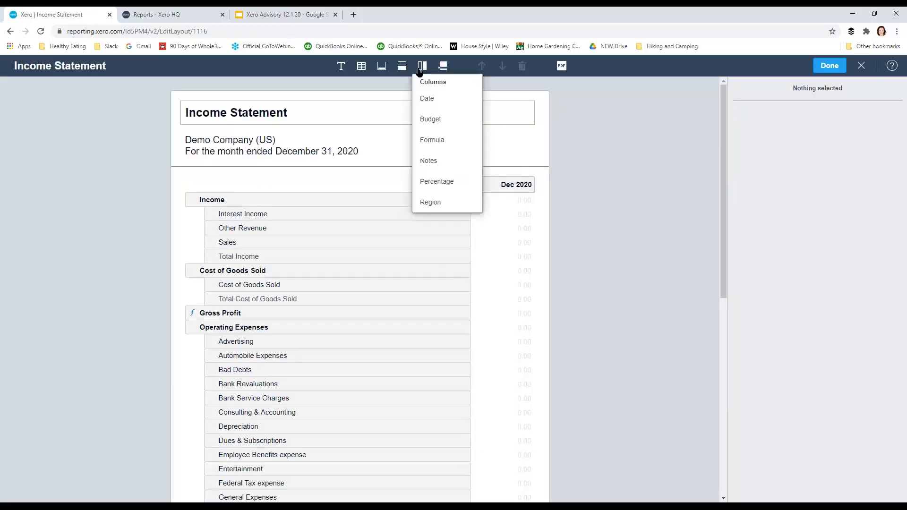
click(449, 124)
click(889, 135)
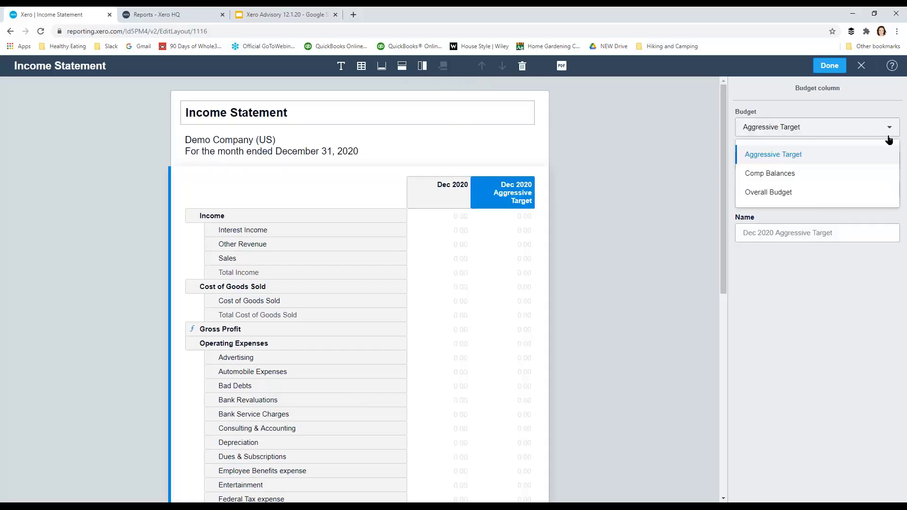
click(874, 162)
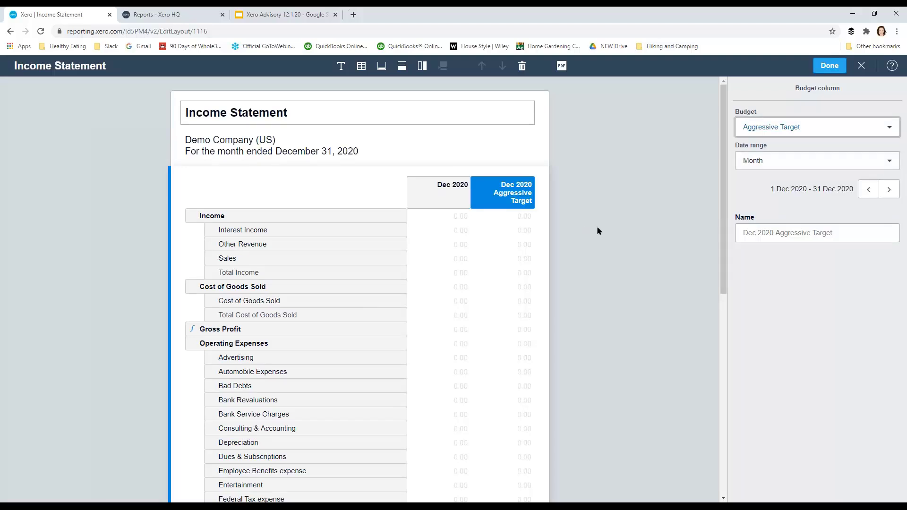
click(768, 237)
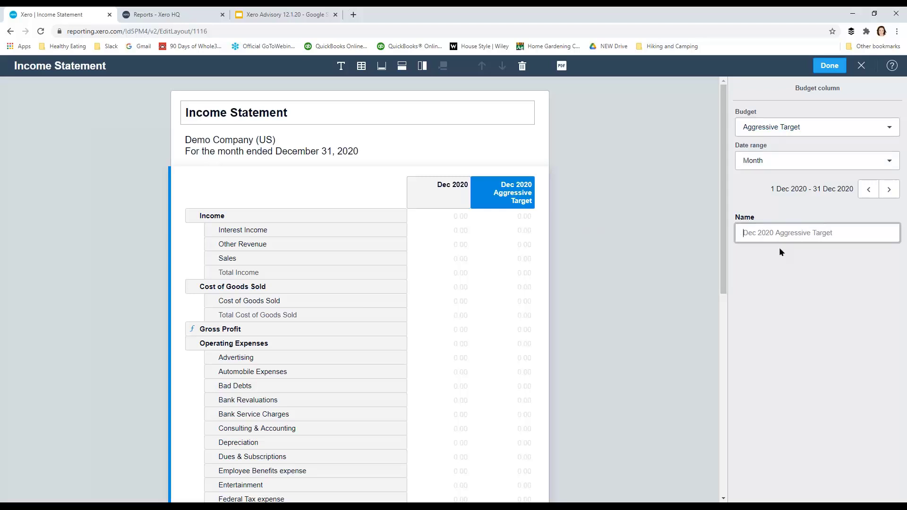
click(830, 65)
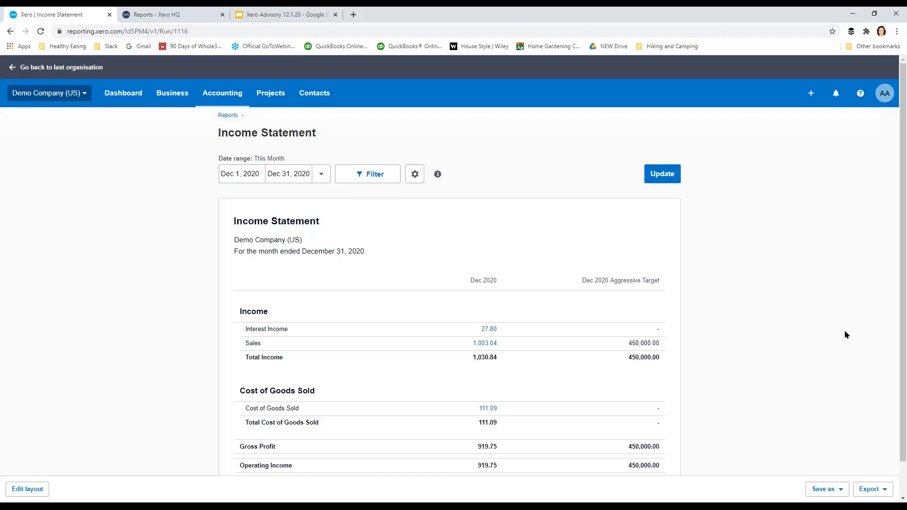
Examine the Overall Budget's monthly operating expenses through Feb-21 in the Budget Manager, and return to the reports list
click(224, 116)
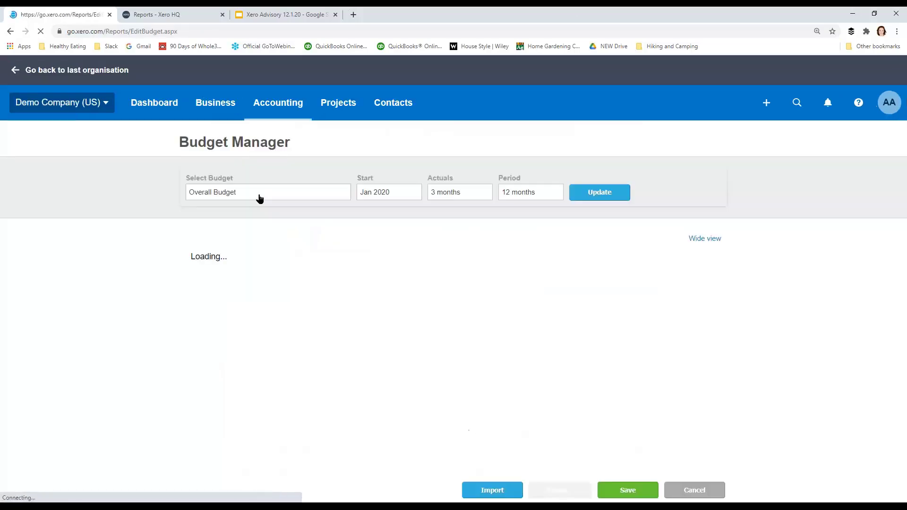
scroll(543, 350, down, 1)
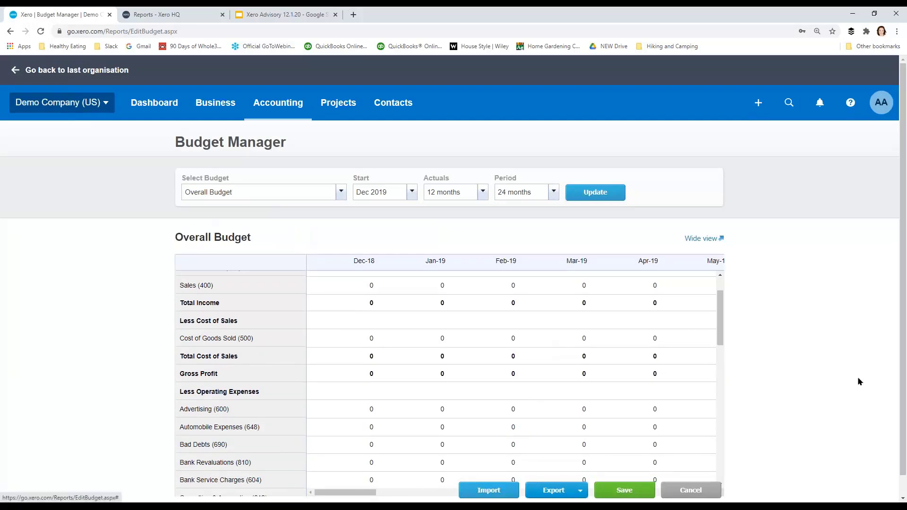
scroll(812, 375, down, 1)
drag(364, 472, 515, 472)
scroll(455, 415, down, 2)
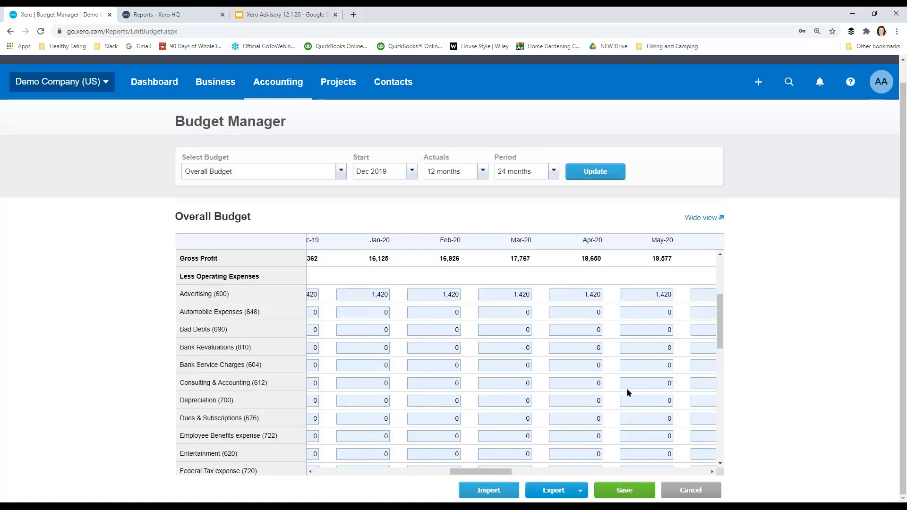
drag(514, 470, 605, 472)
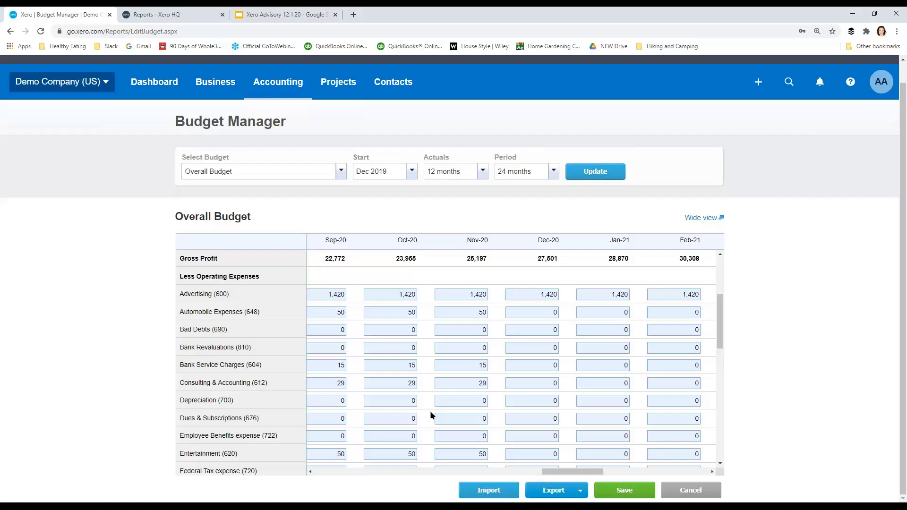
click(11, 32)
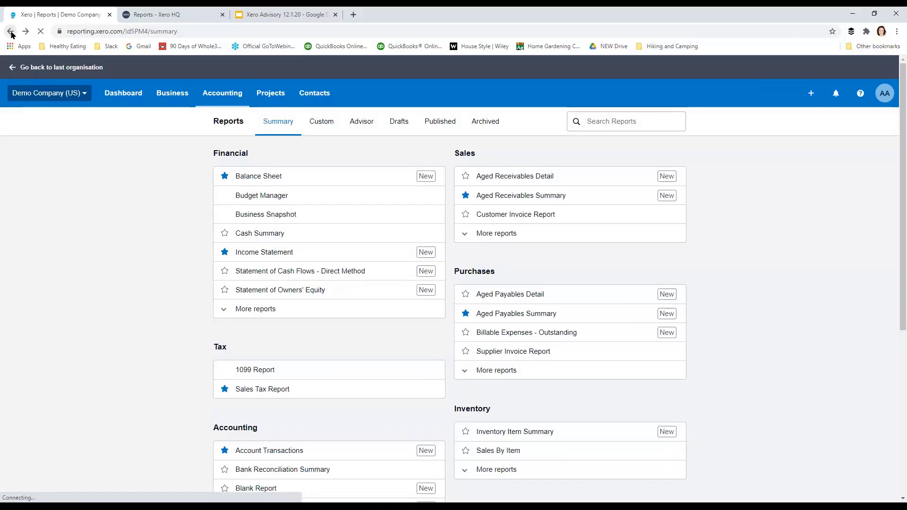